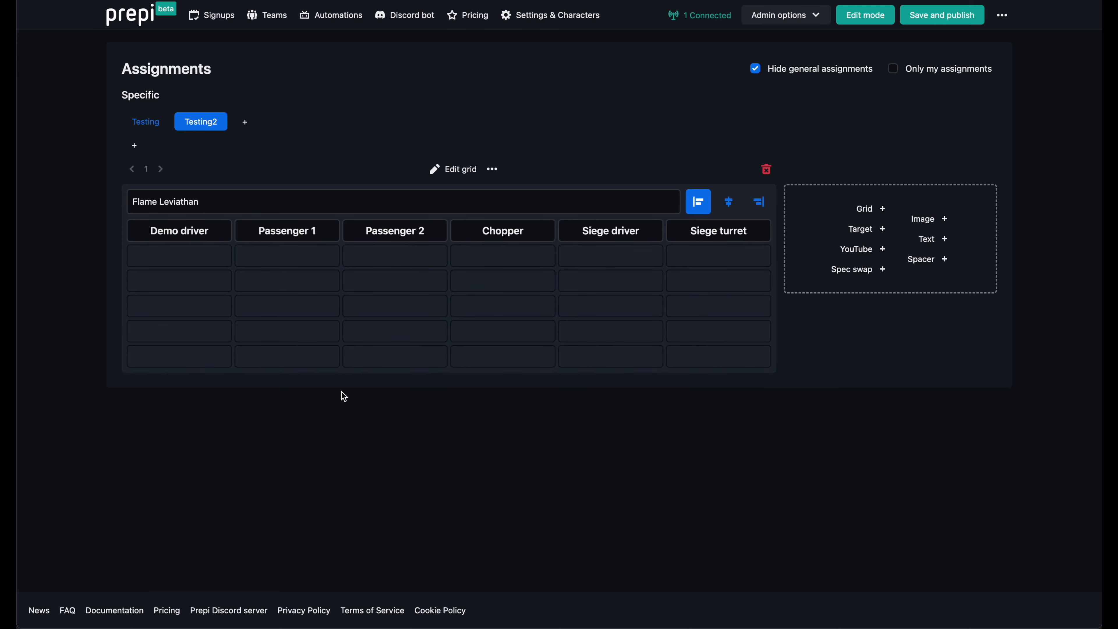
Add an Anyone smart list to the Flame Leviathan grid and make it cover the first two rows from Demo driver to Chopper.
key(super+z)
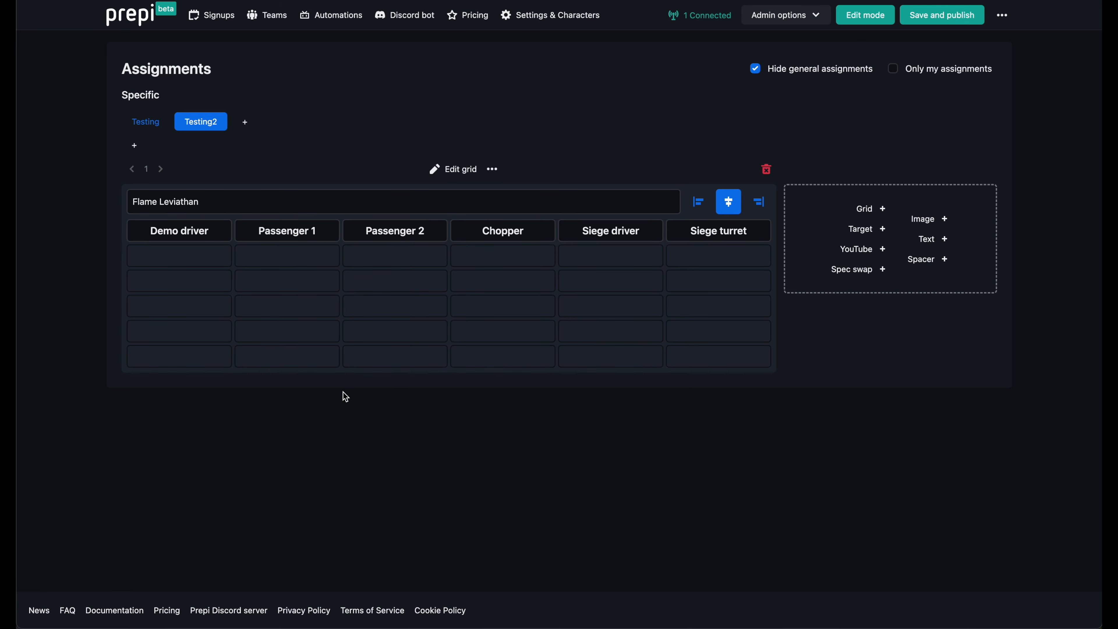
click(289, 286)
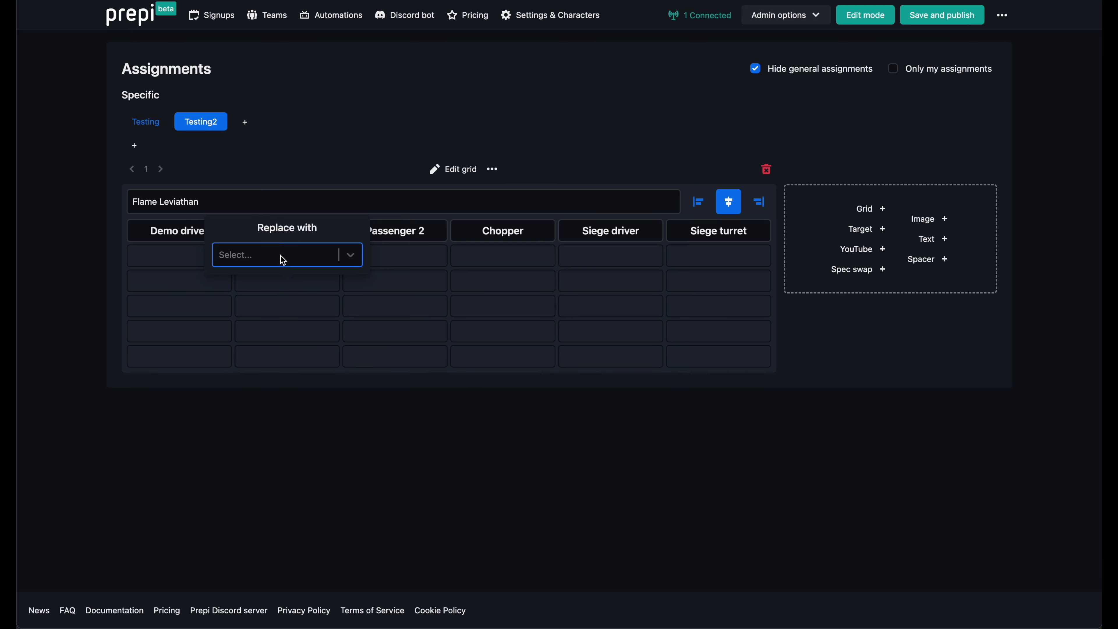
click(283, 259)
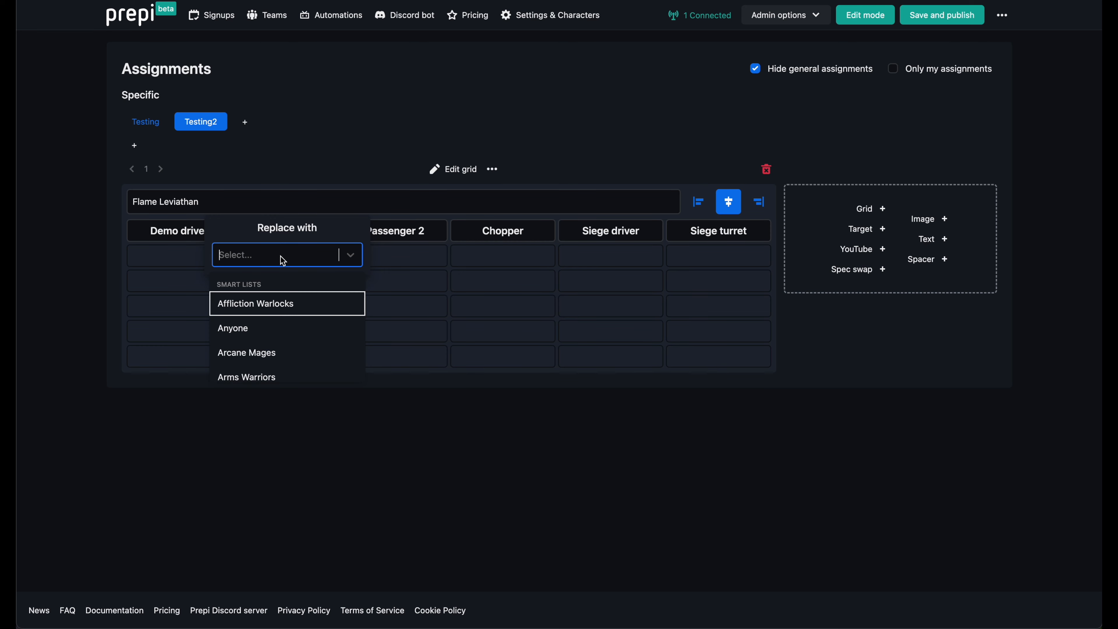
click(271, 327)
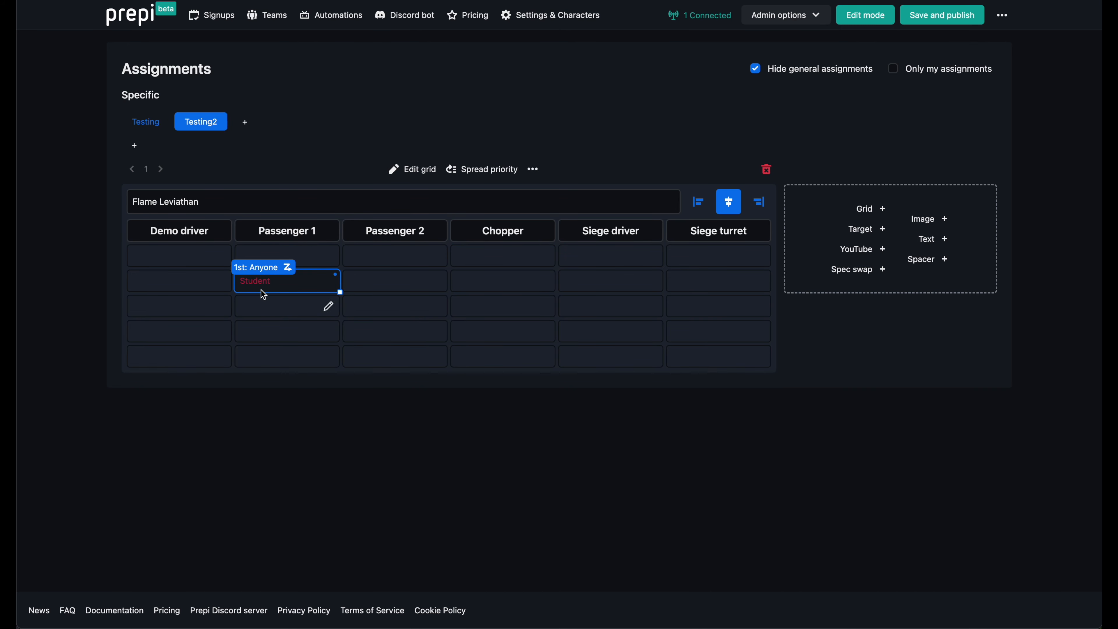
drag(259, 278, 536, 304)
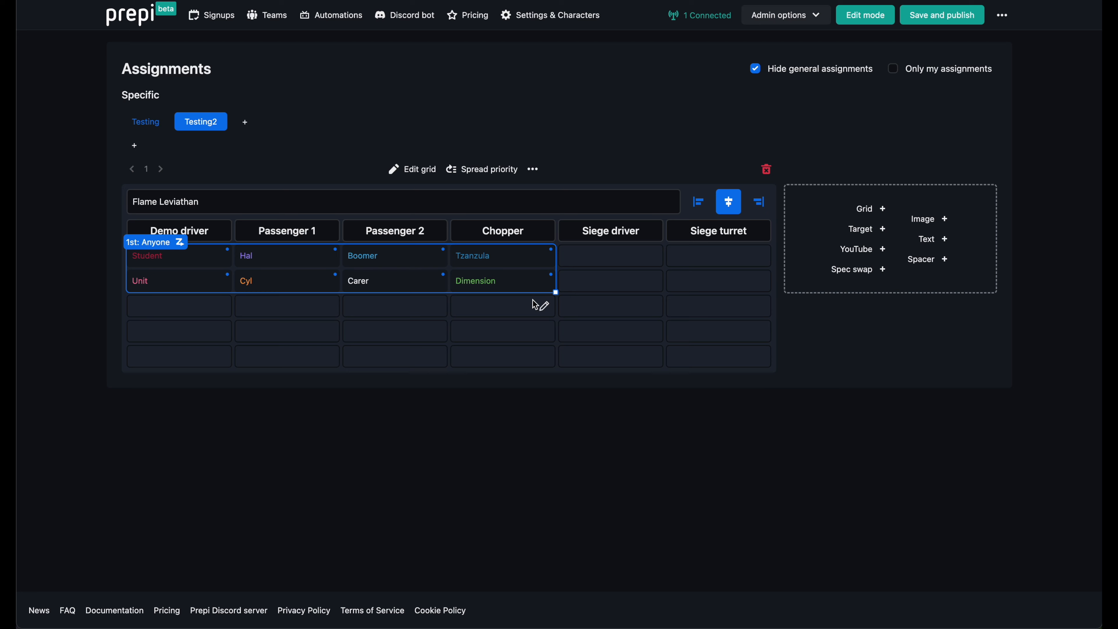
Add a second Anyone smart list in the third row under Demo driver and extend it across Passenger 1.
click(201, 314)
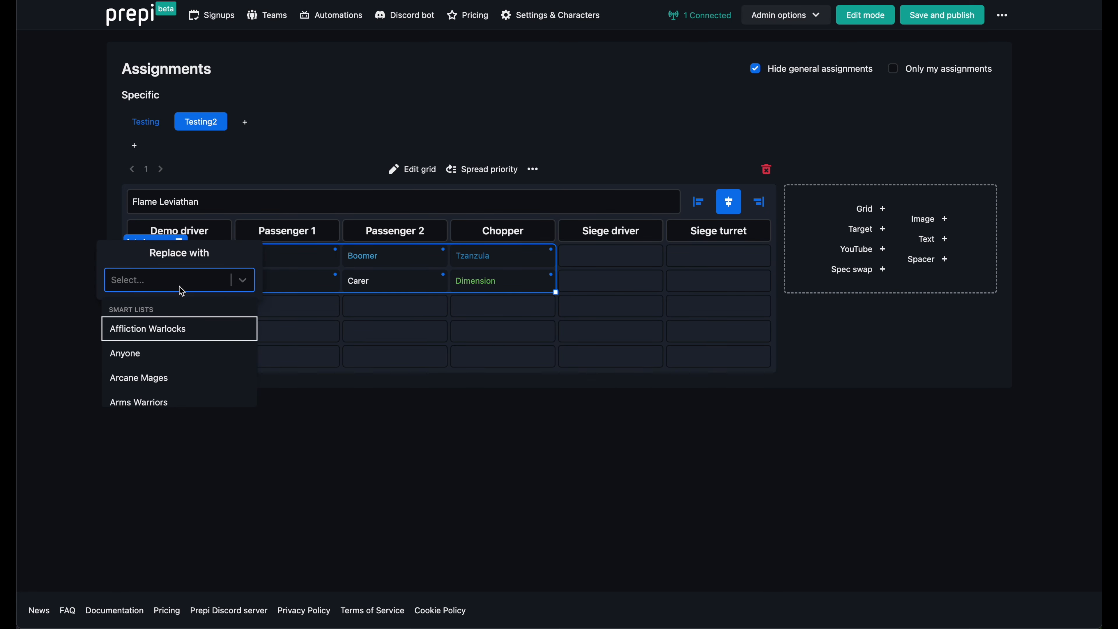
click(171, 352)
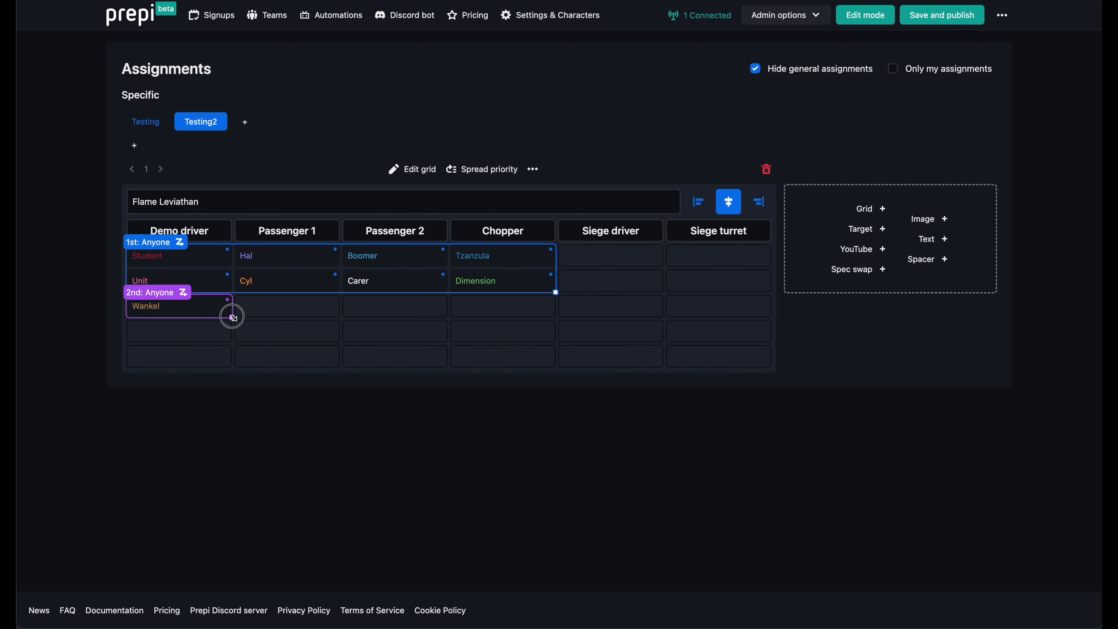
drag(230, 317, 330, 313)
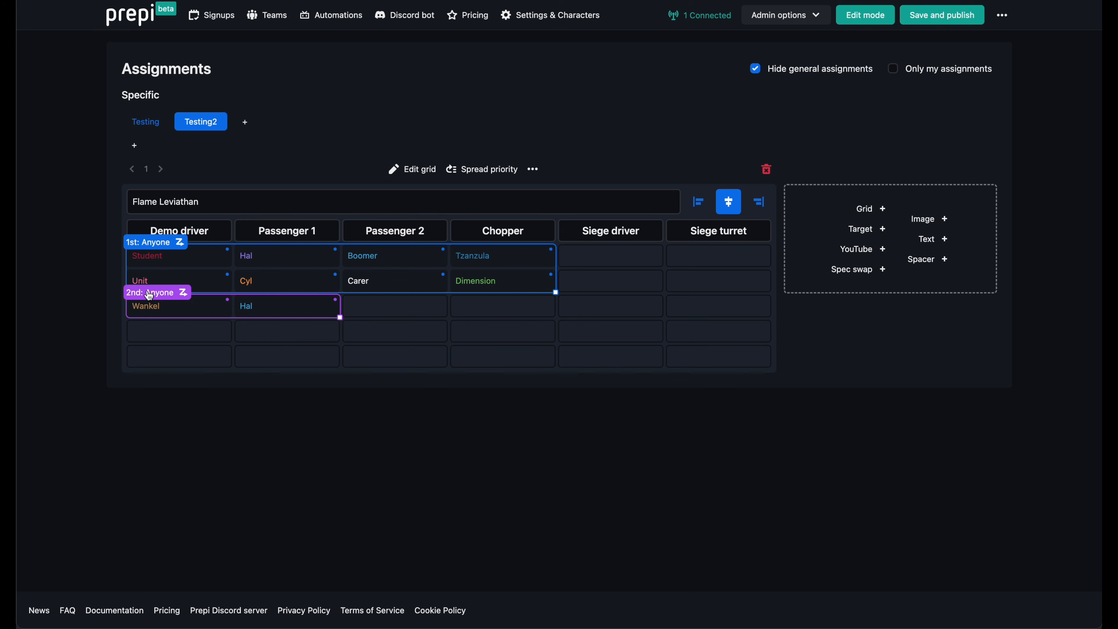
Reorder the spread priority so the third-row Anyone list B is placed before list A.
click(473, 171)
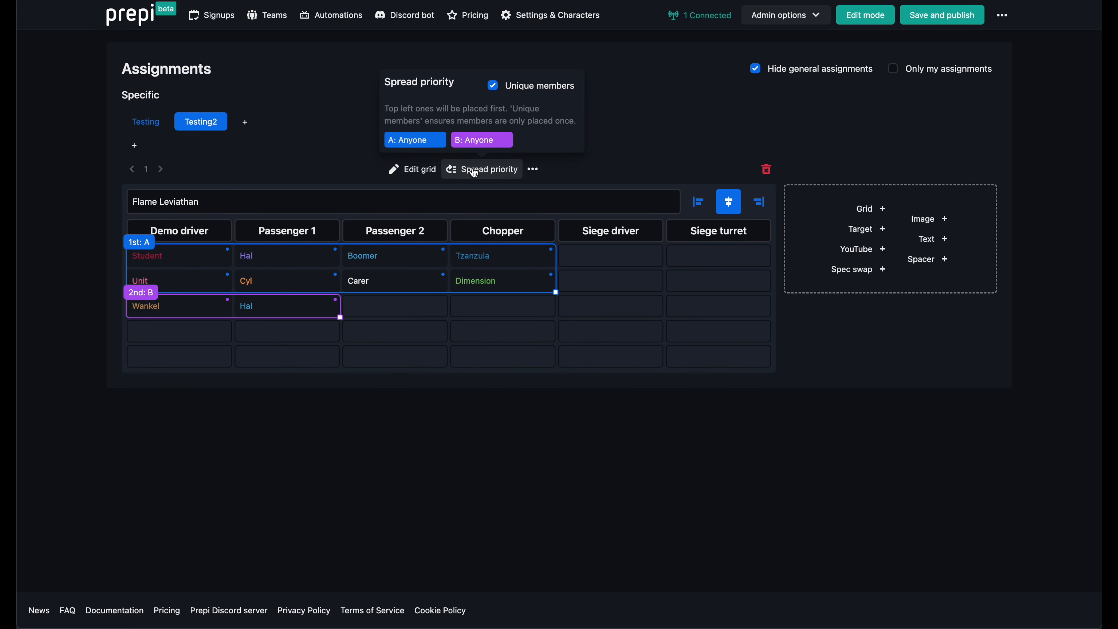
click(477, 140)
drag(478, 140, 417, 140)
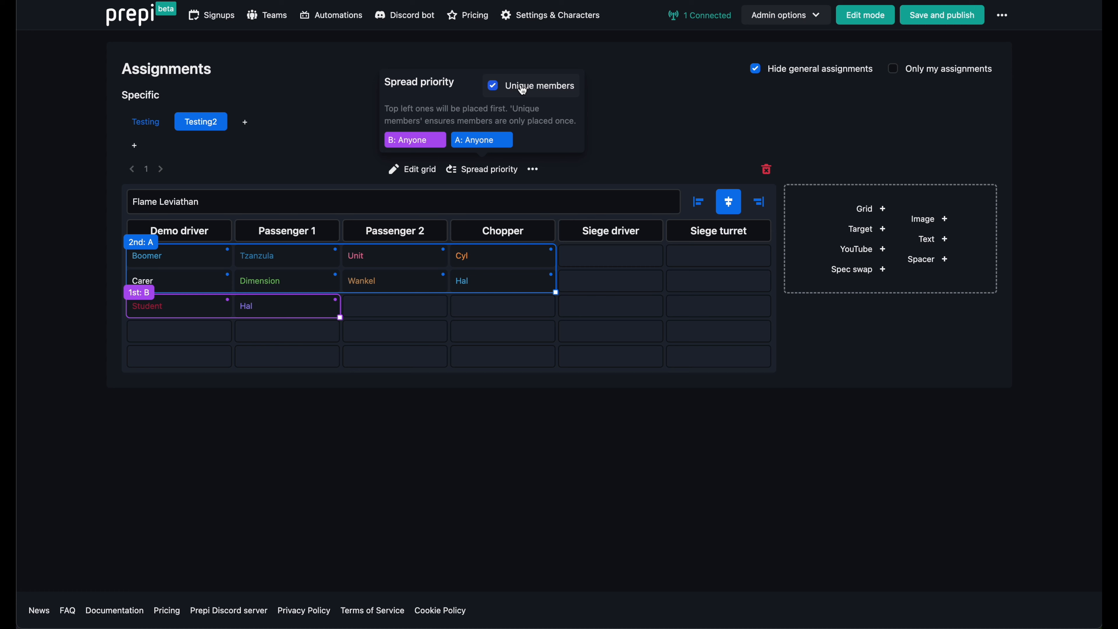
click(339, 125)
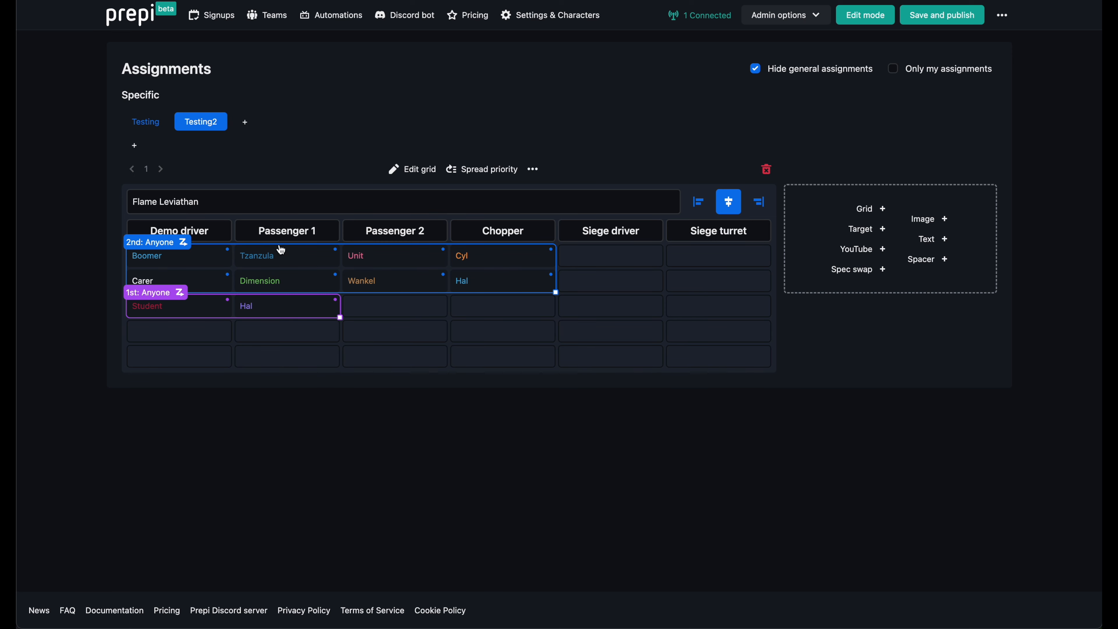
Set the upper Anyone list's spread direction to Down, and delete both Anyone lists from the grid.
click(165, 243)
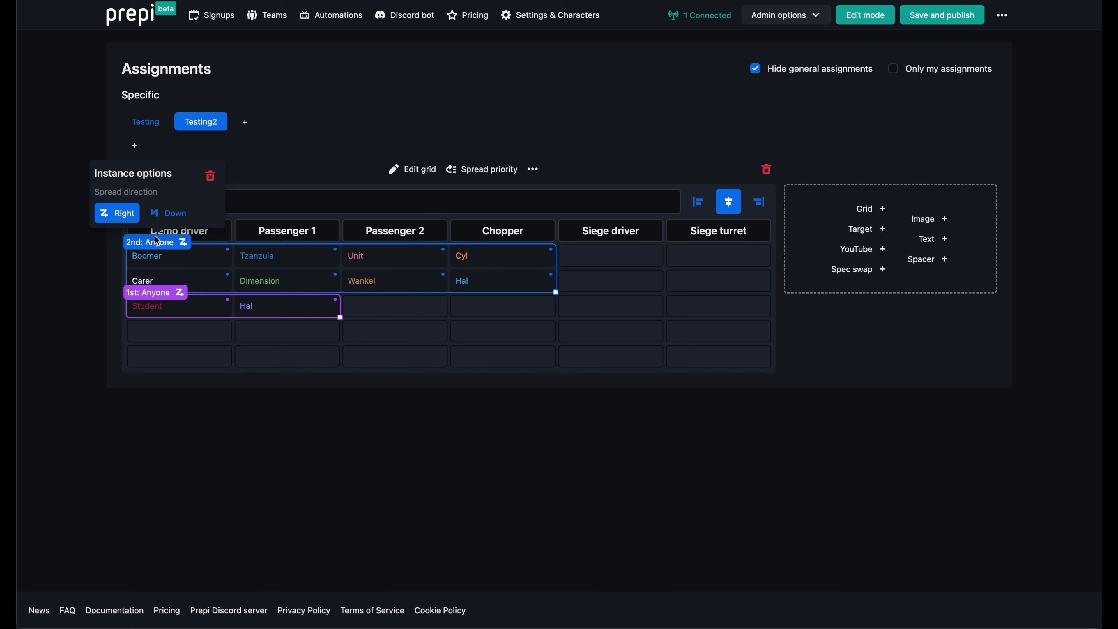
click(173, 218)
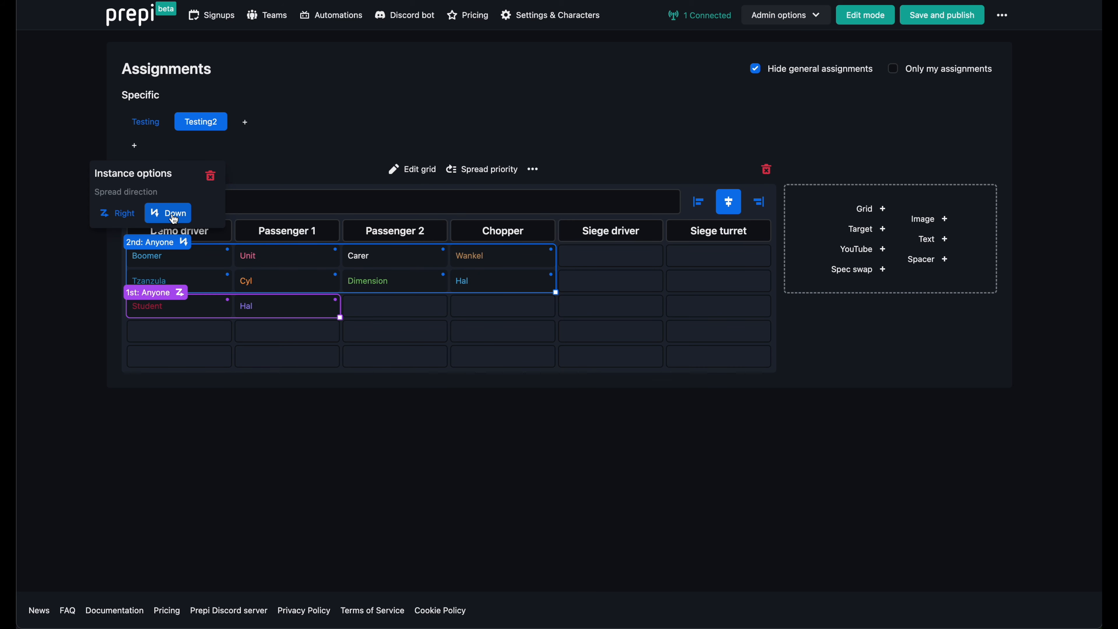
click(211, 177)
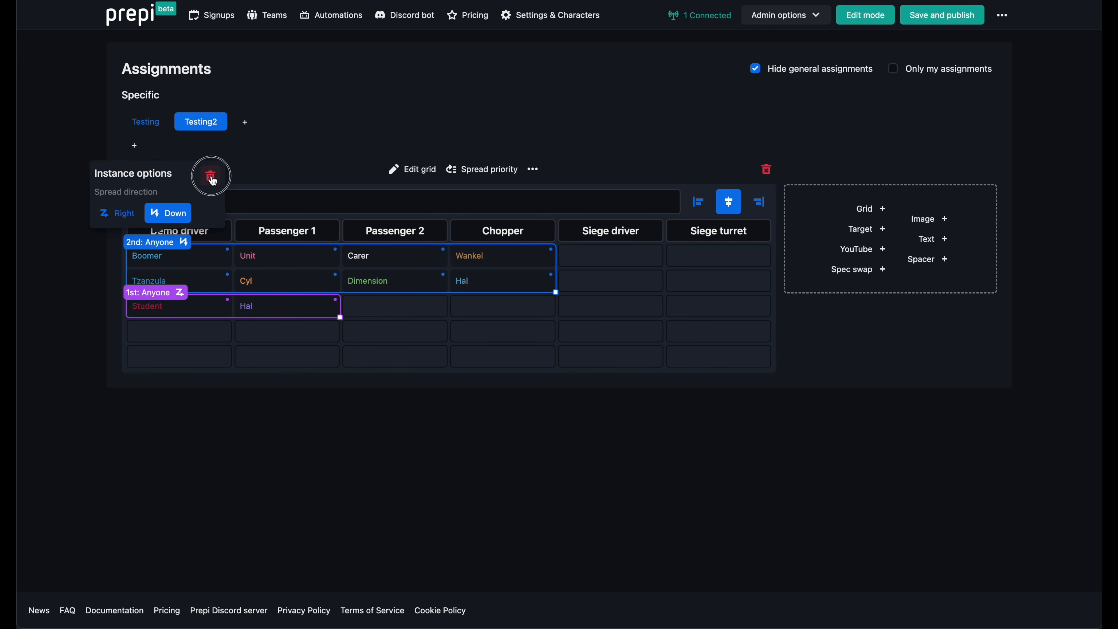
mouse_move(153, 298)
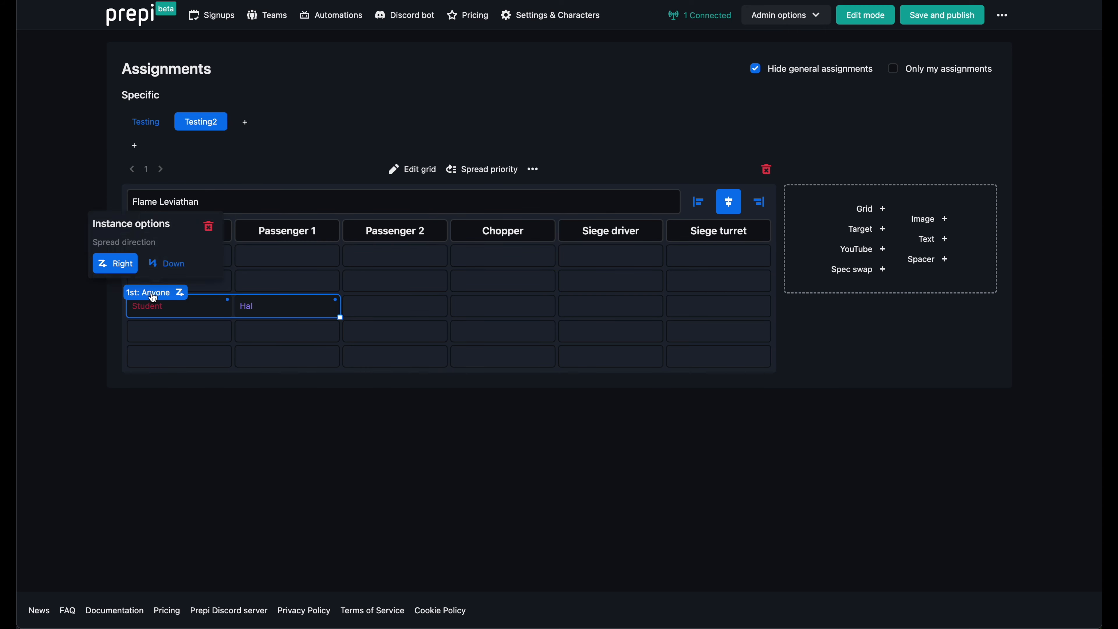
click(208, 226)
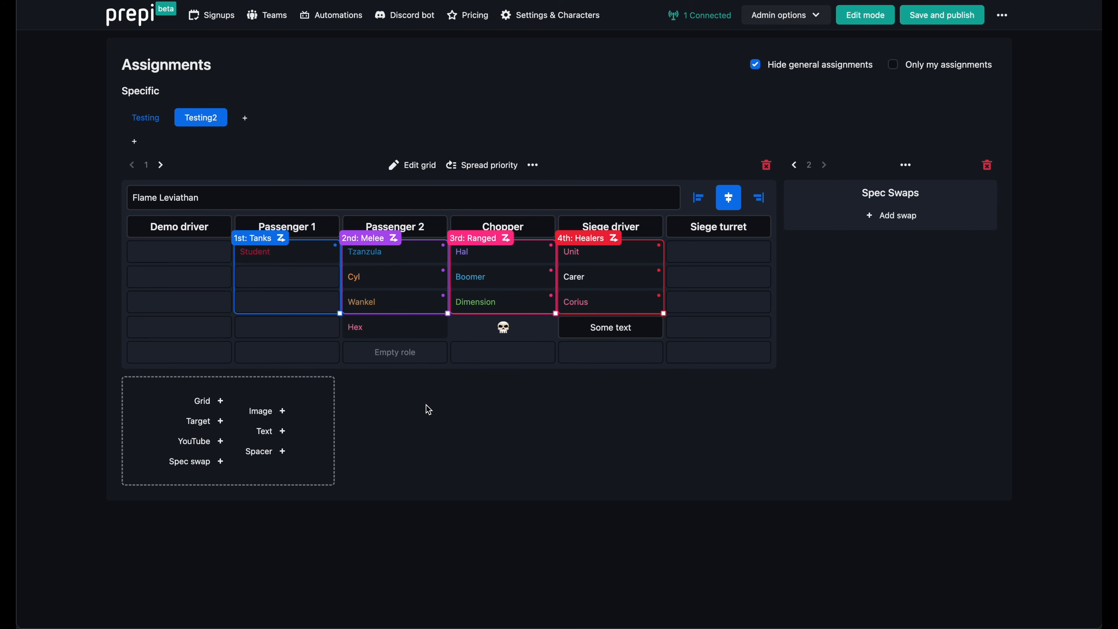
Extend the Melee list down to the fifth row, and the Ranged and Healers lists down to the fourth row.
drag(448, 314, 448, 364)
drag(555, 313, 558, 338)
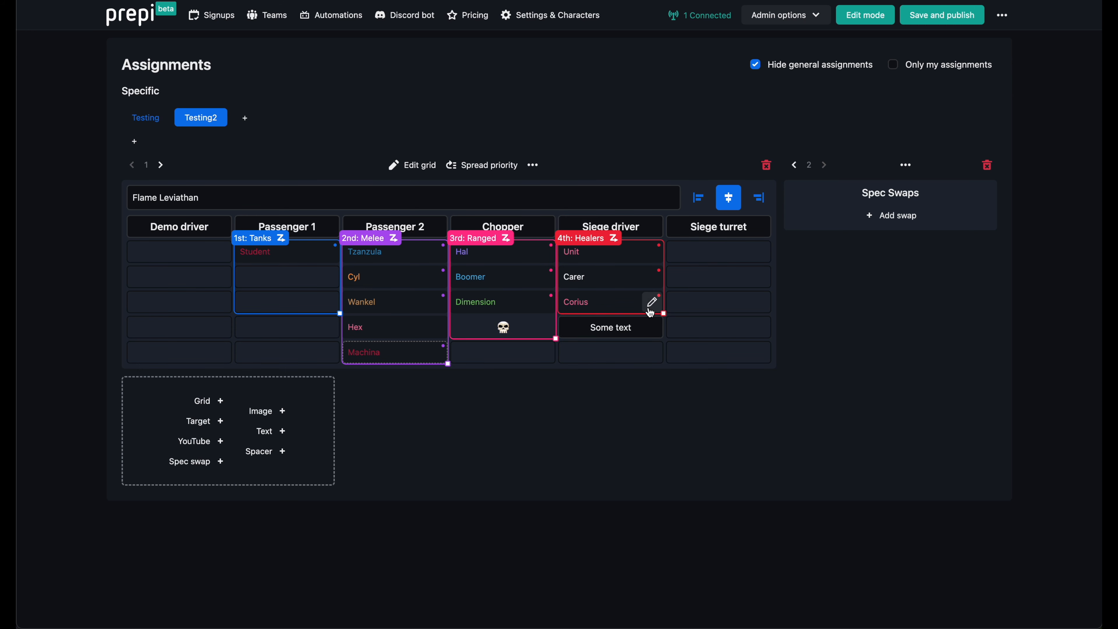
drag(663, 313, 666, 336)
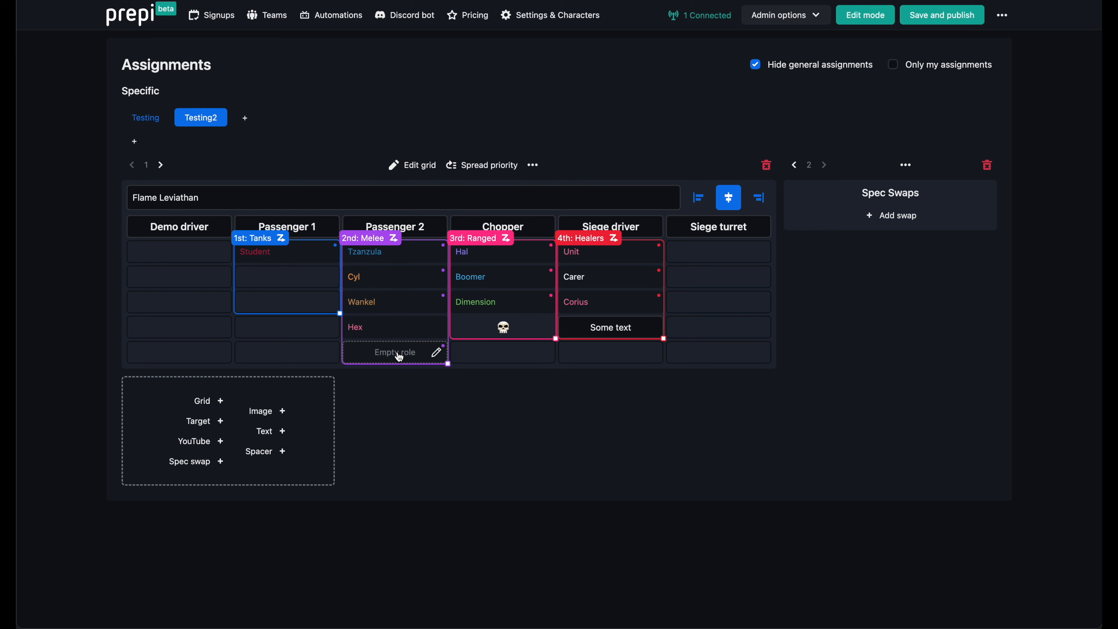
click(399, 357)
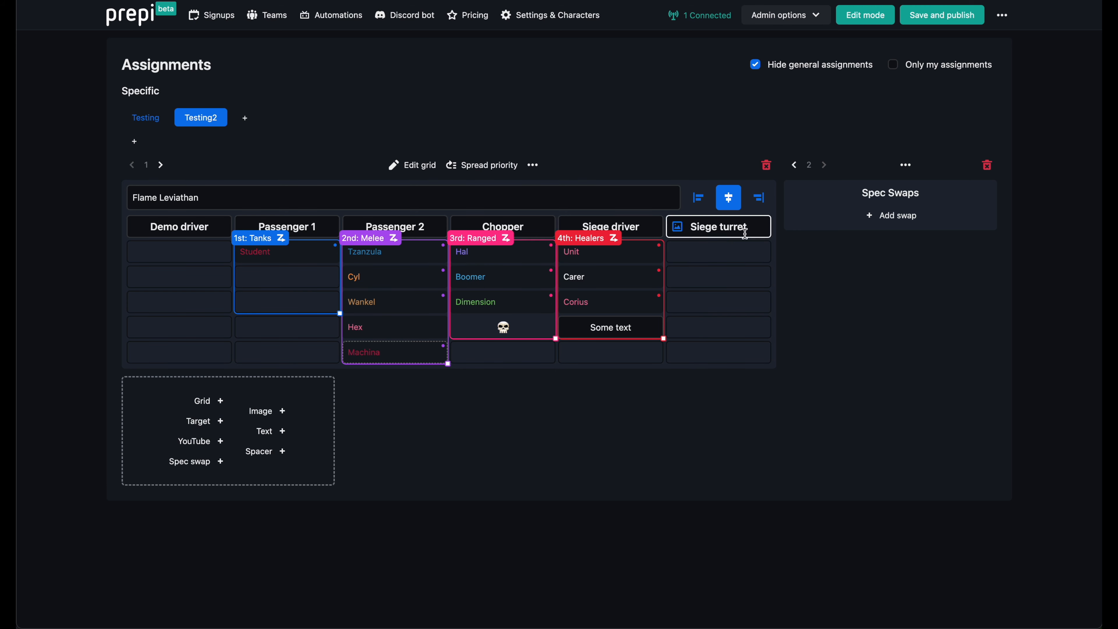
Add a spec swap for the orange Cyl, try the tank spec, and set it to the green healer spec.
click(805, 216)
text(cy)
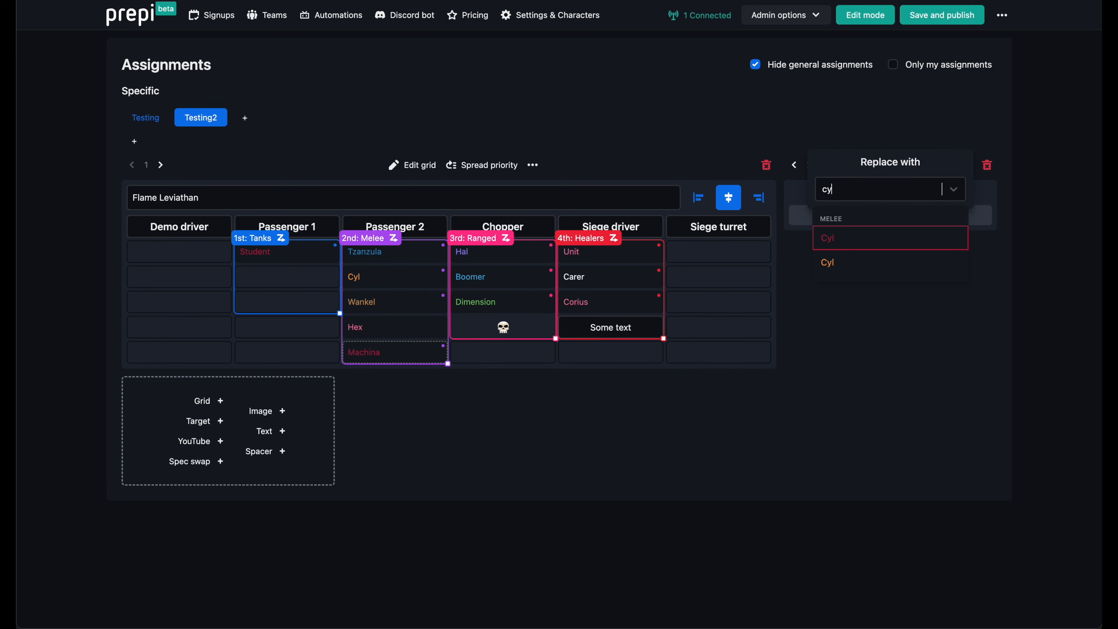
key(Down)
key(Return)
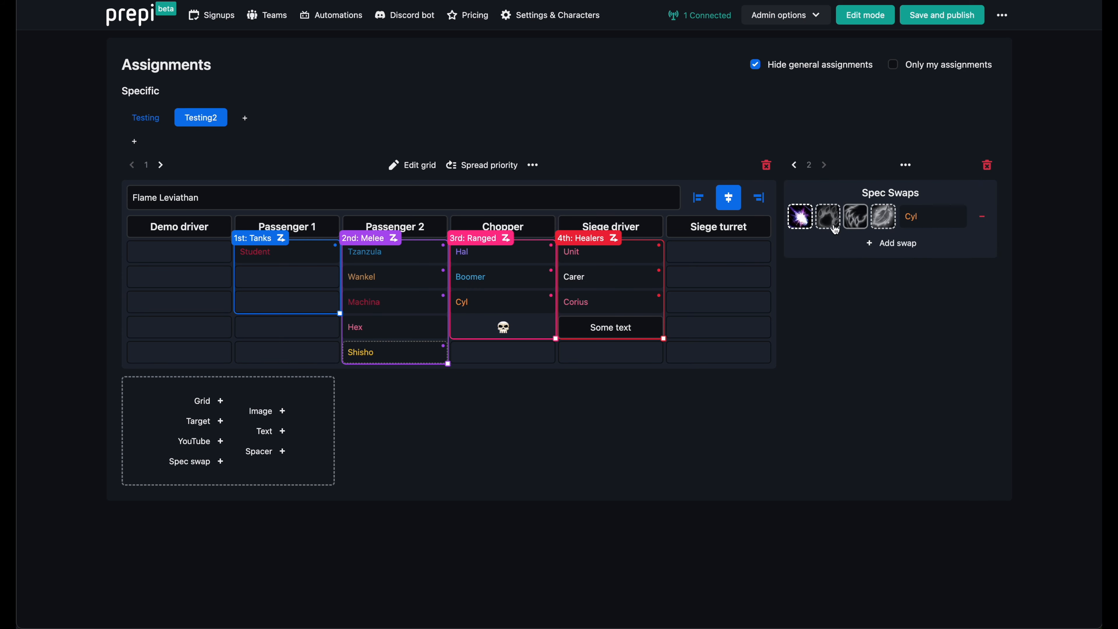
click(832, 223)
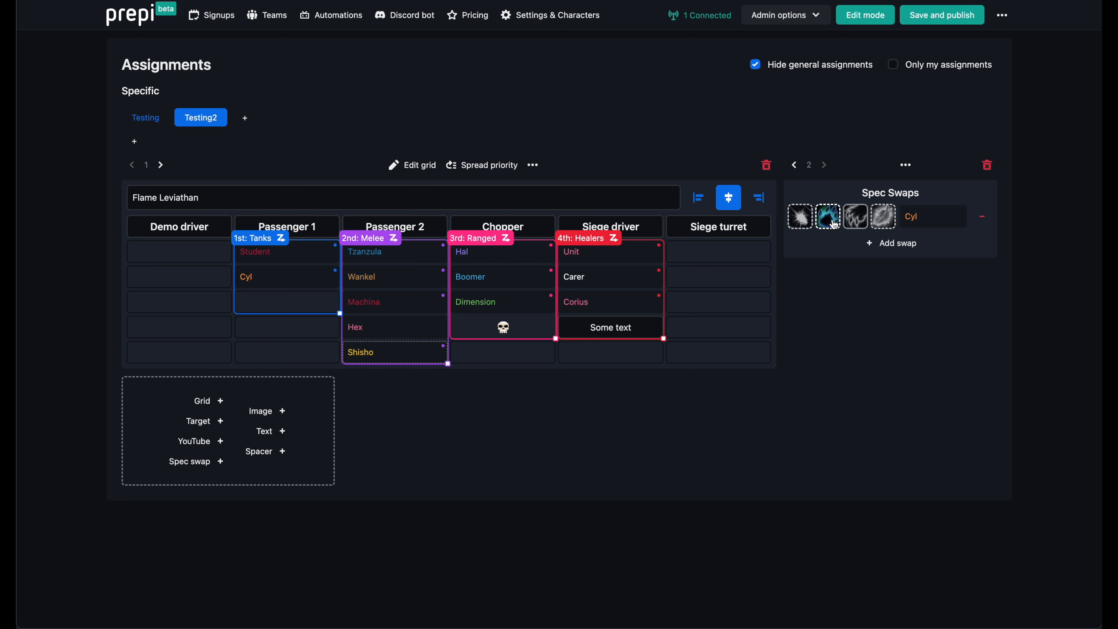
click(885, 222)
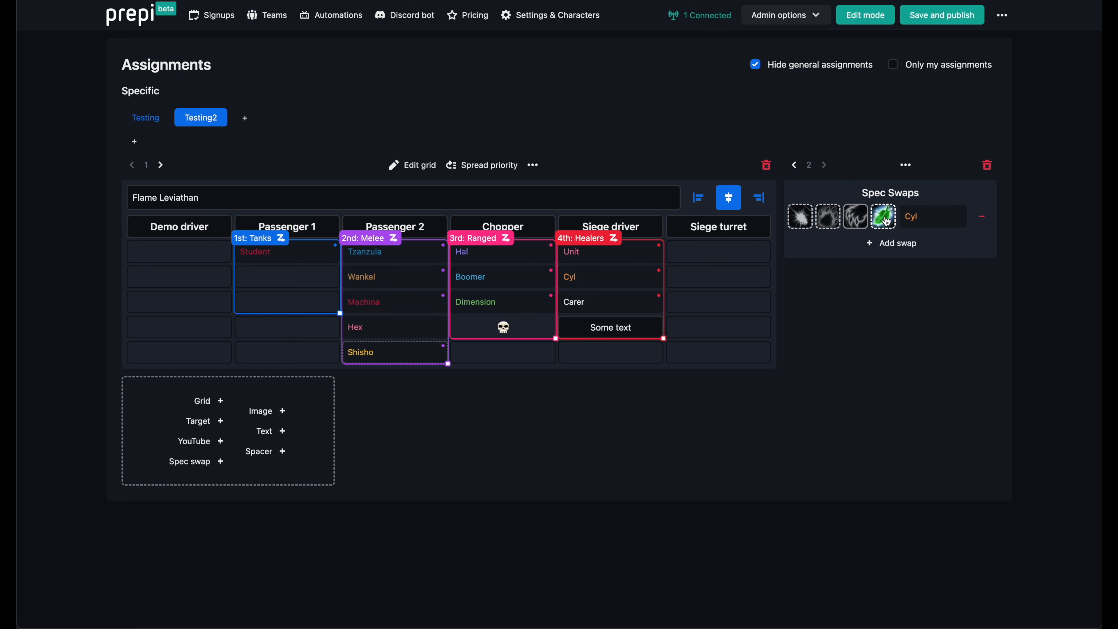
Link the Spec Swaps panel into the Testing assignments.
click(905, 165)
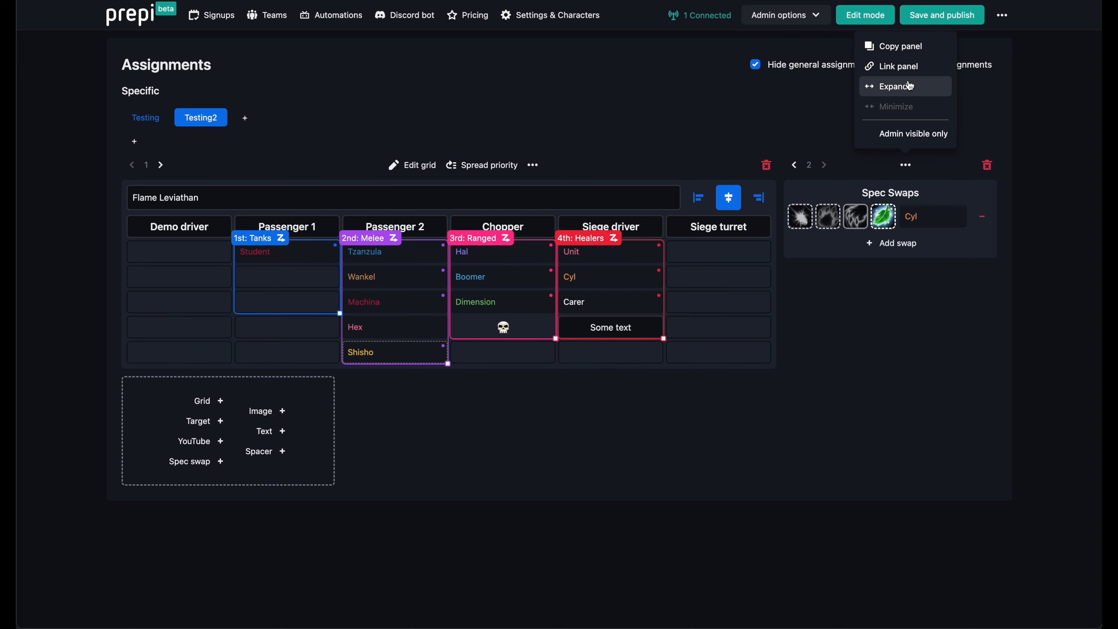
click(912, 68)
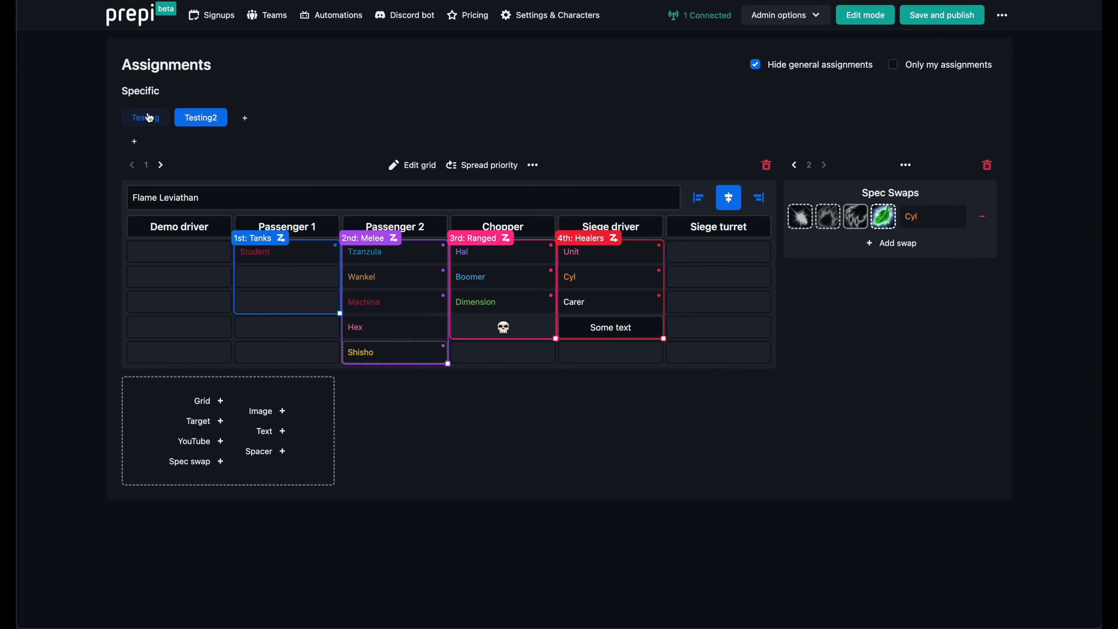
click(146, 117)
click(839, 223)
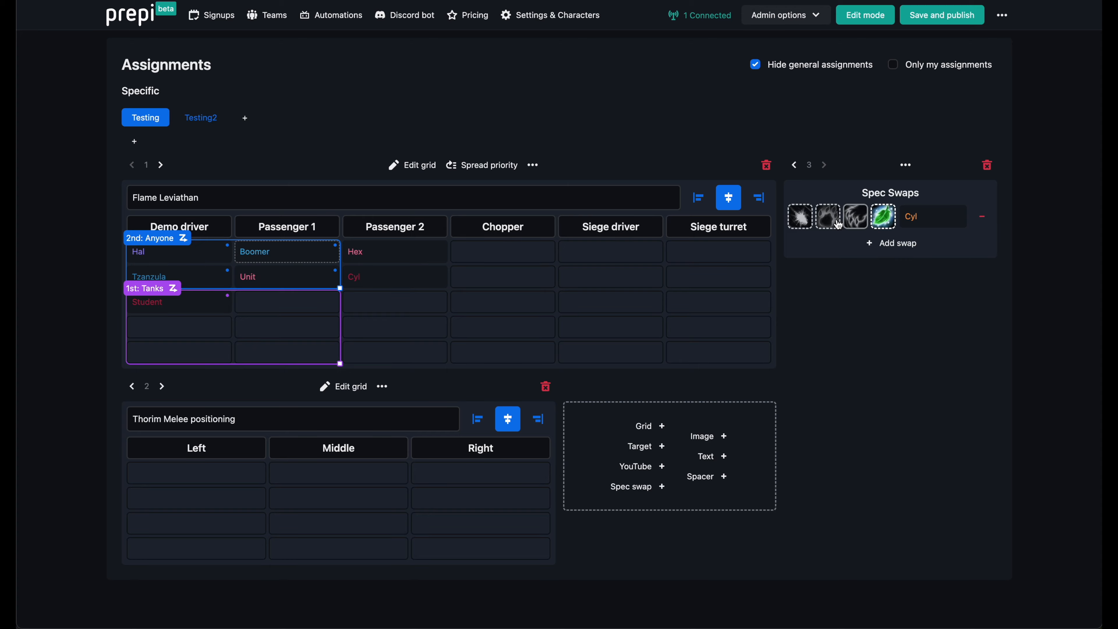
Delete the linked Spec Swaps panel from the Testing assignments and return to Testing2.
click(987, 165)
click(627, 350)
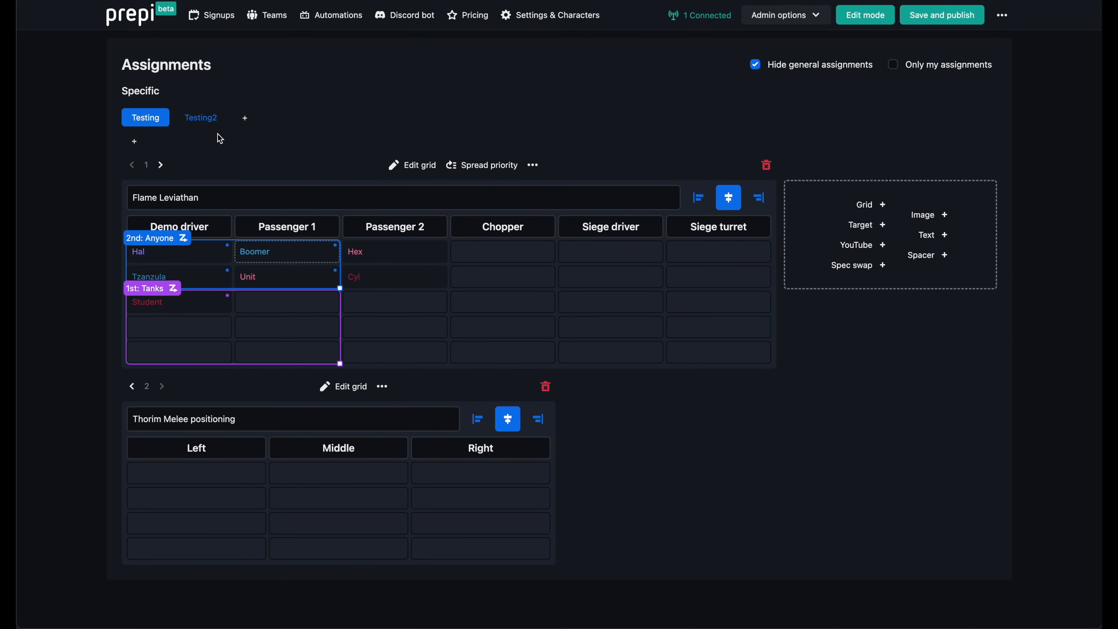
click(215, 120)
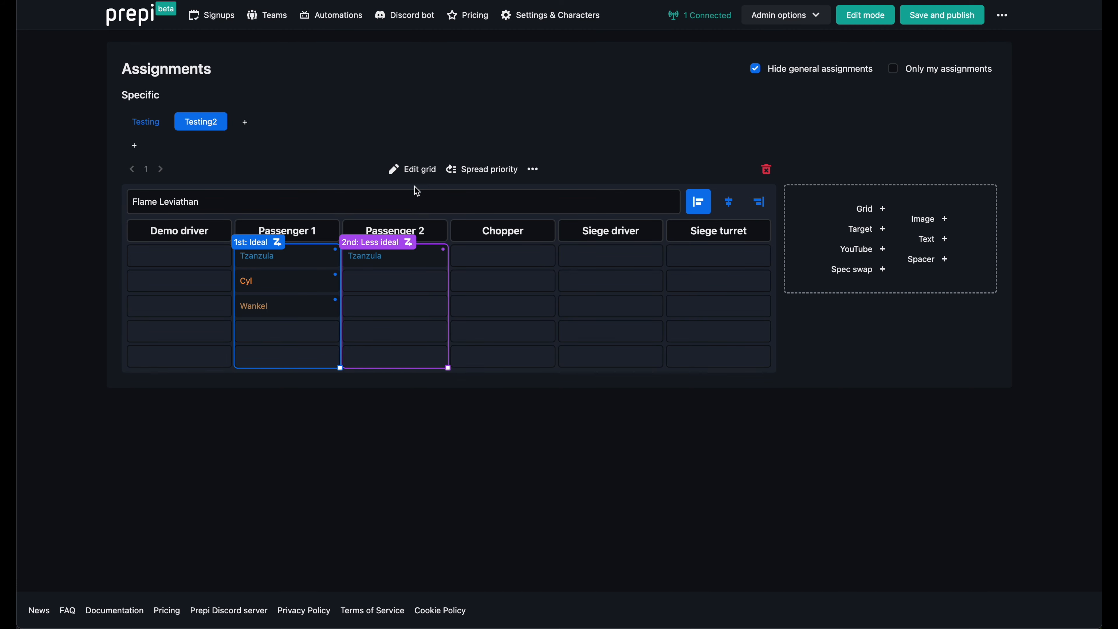
Move the Less Ideal list onto the Ideal list under Passenger 1 and add an Anyone list to the same column.
drag(374, 242, 296, 260)
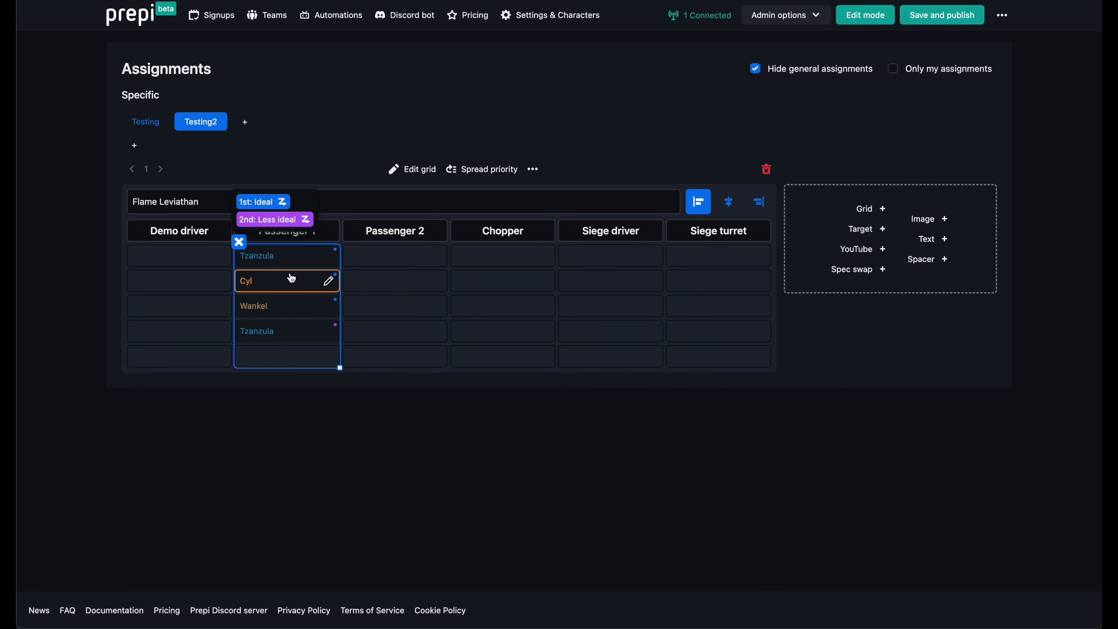
click(294, 256)
key(Return)
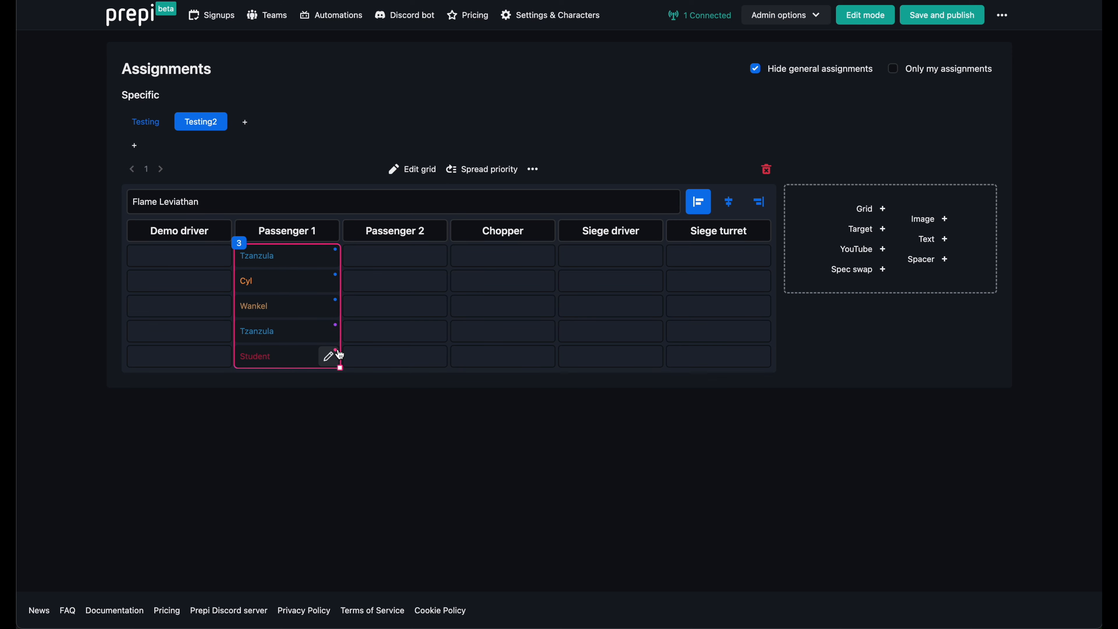
Expand the stacked lists under Passenger 1 and extend the Ideal list across the Passenger 2 column.
click(239, 243)
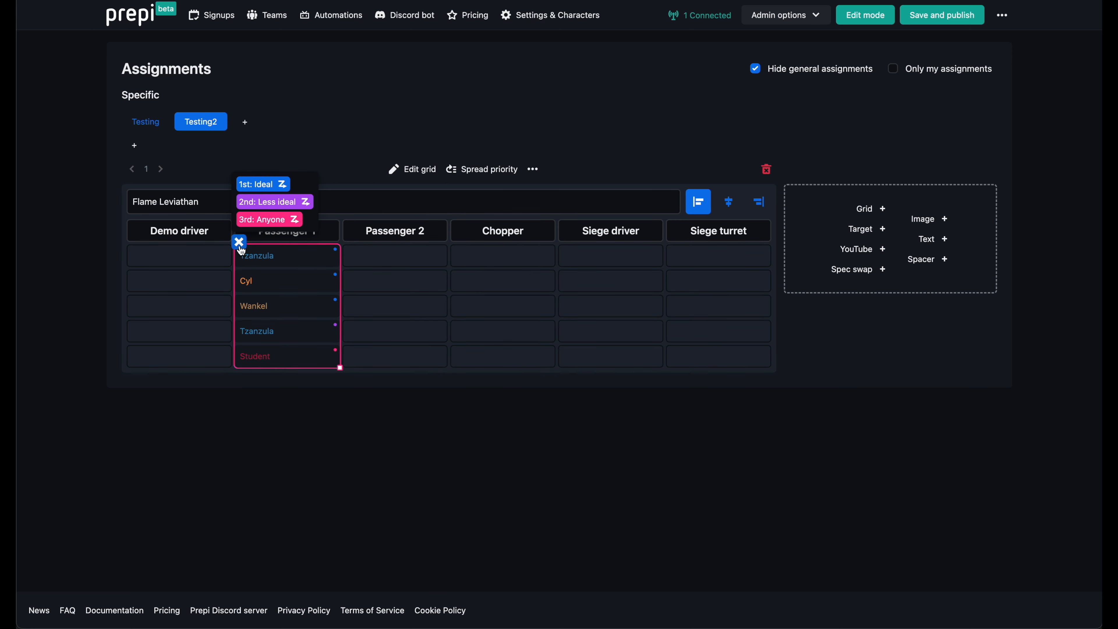
click(264, 186)
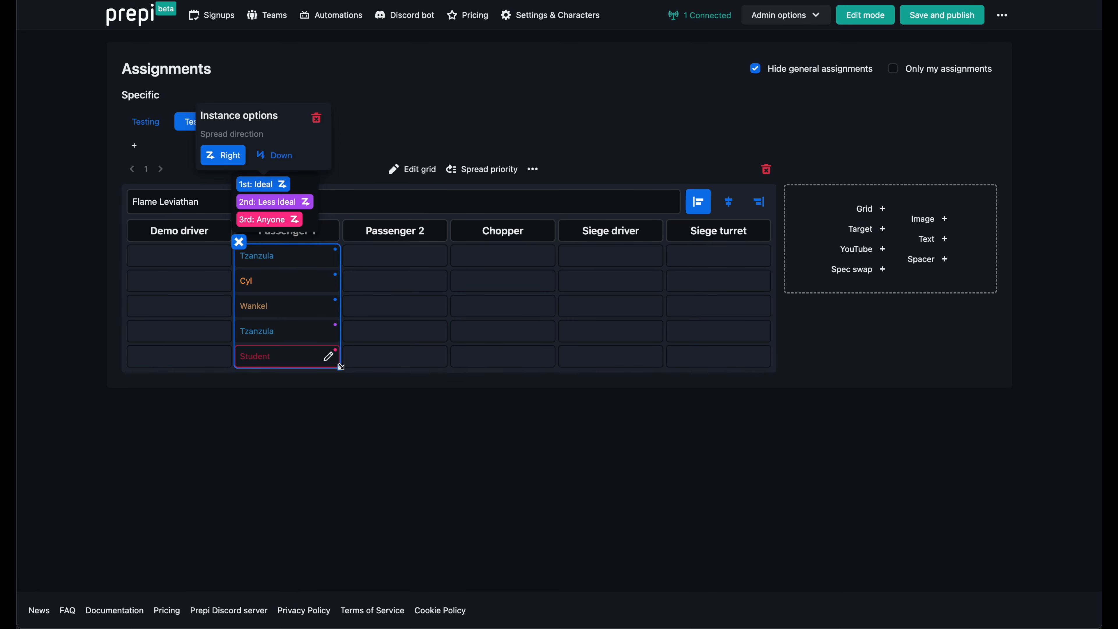
drag(381, 370, 418, 365)
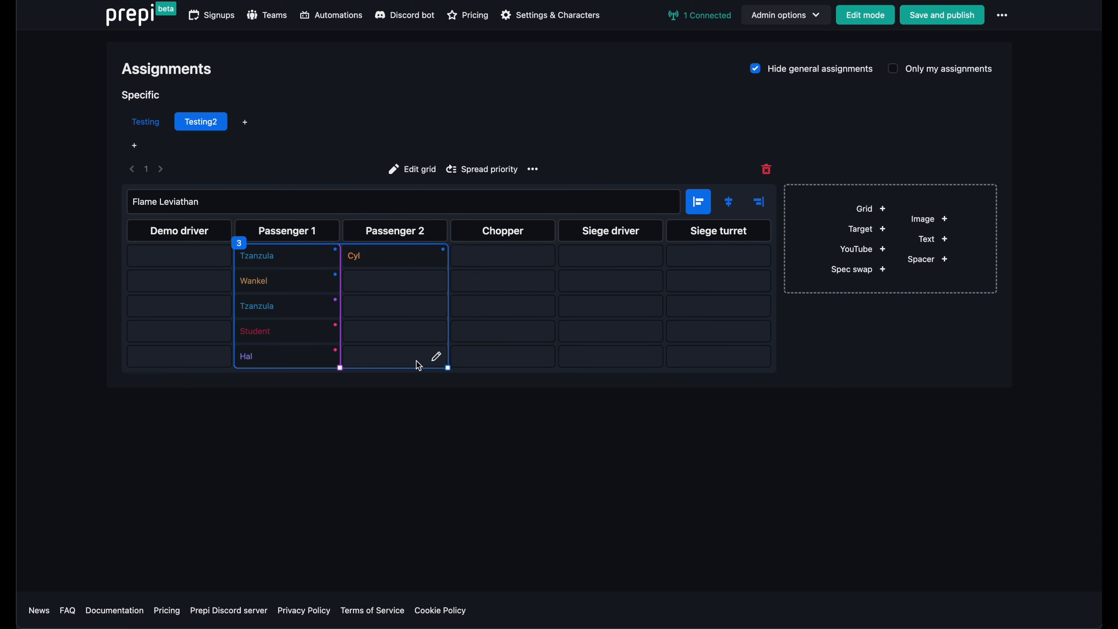